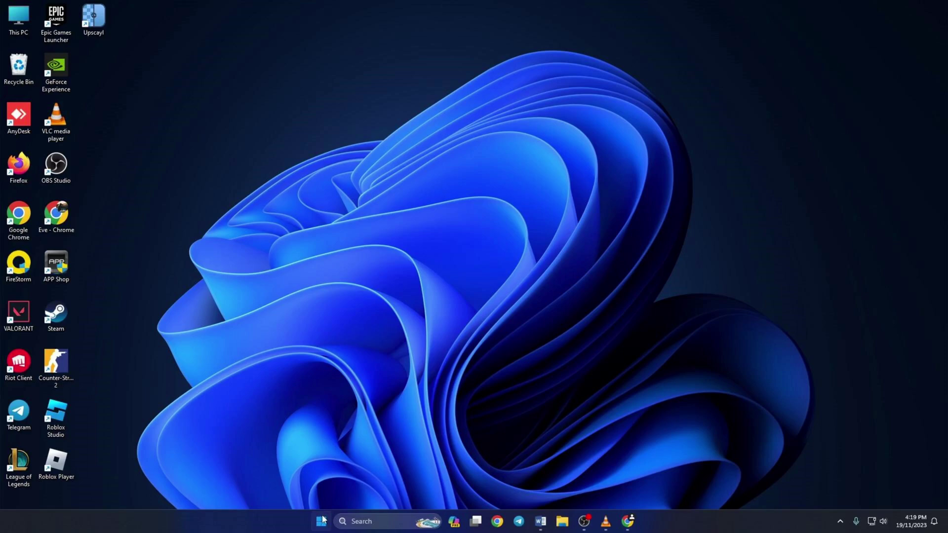
Check for updates on Settings' Windows Update page, finding a Defender security intelligence update
left_click(322, 521)
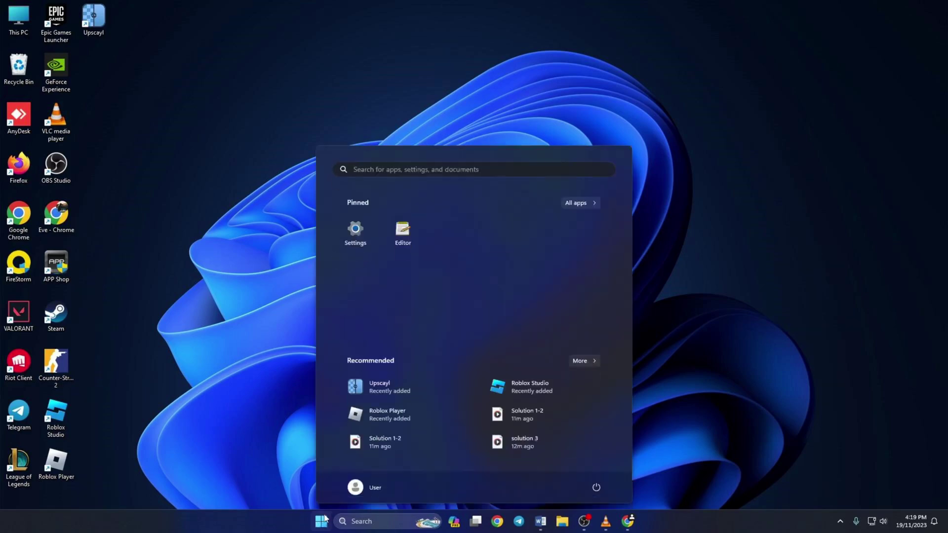
left_click(358, 225)
left_click(62, 324)
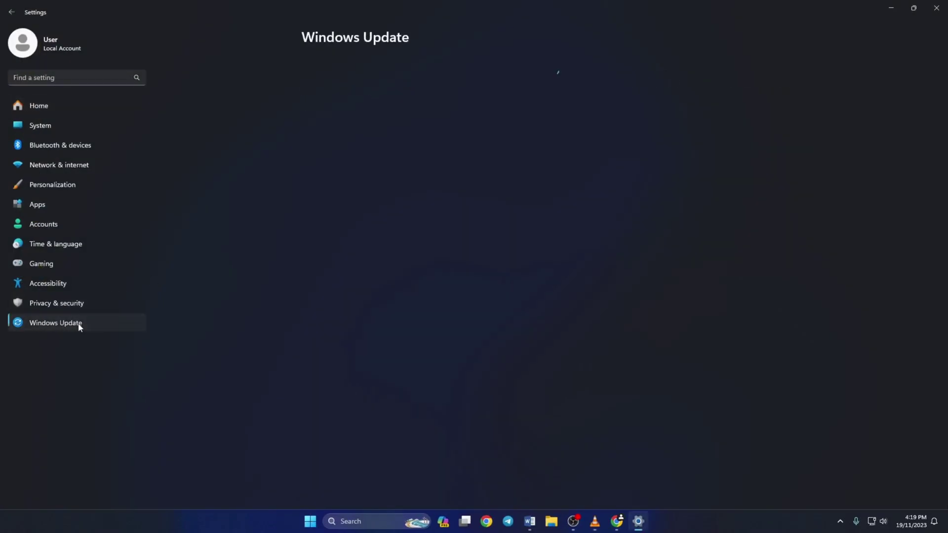
left_click(756, 83)
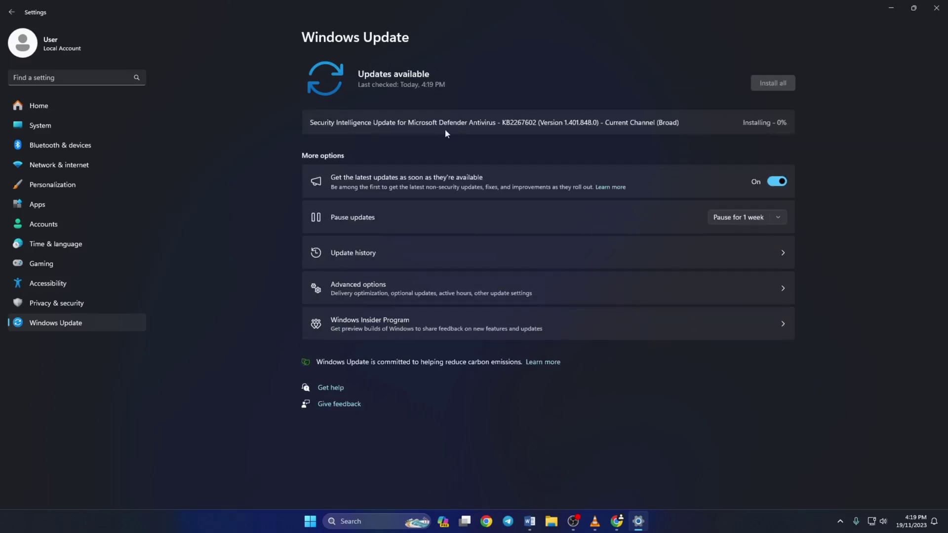
Close Settings and launch Device Manager from Windows search
left_click(934, 10)
left_click(385, 520)
type("device Manager")
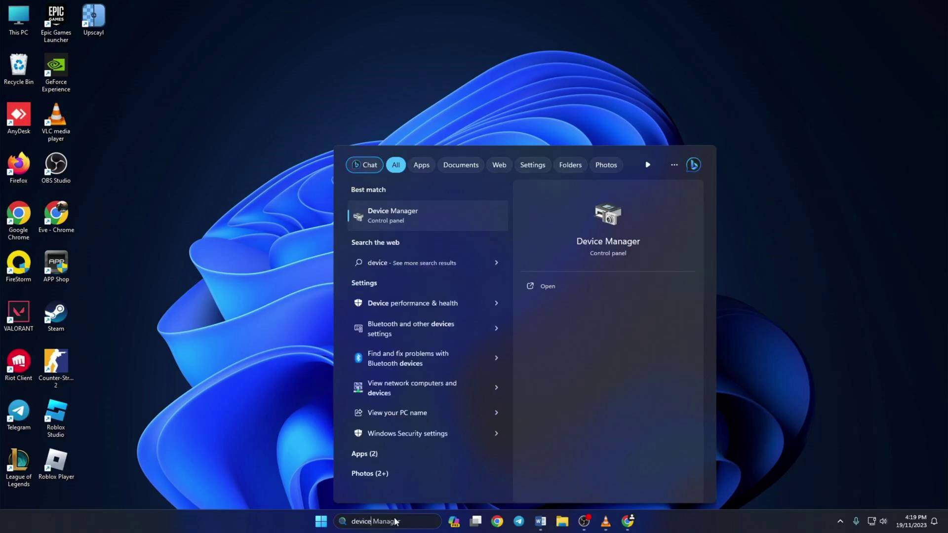
left_click(433, 217)
key("Return")
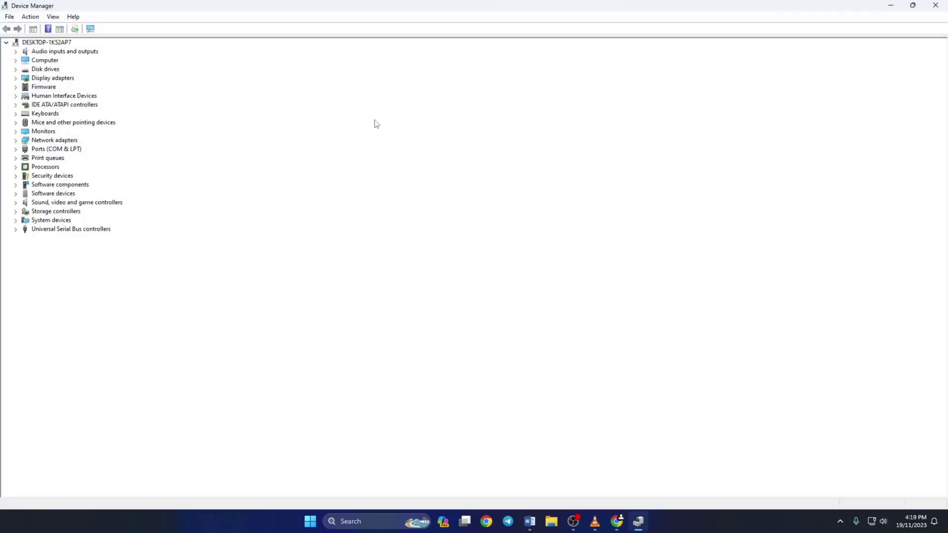
Search automatically for a newer GTX 1660 SUPER driver, which is already up to date
left_click(15, 77)
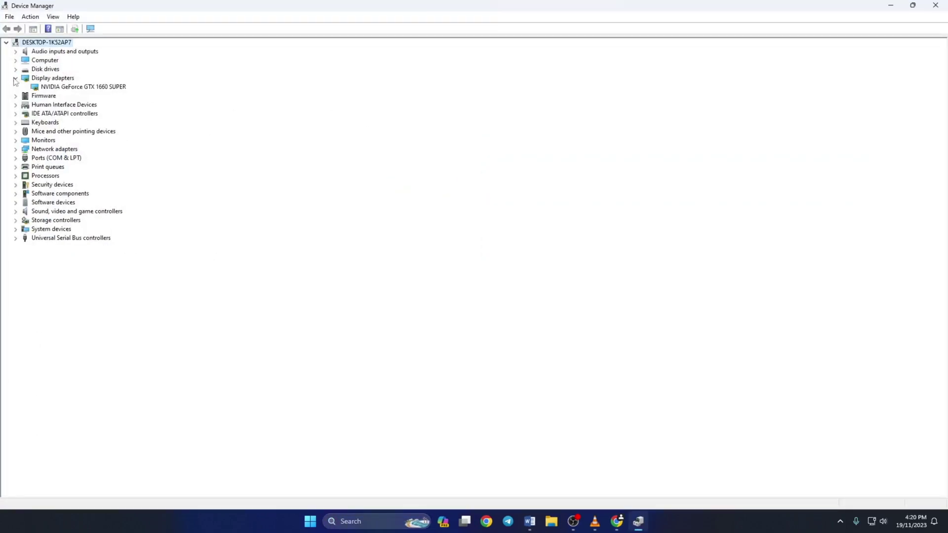
right_click(106, 89)
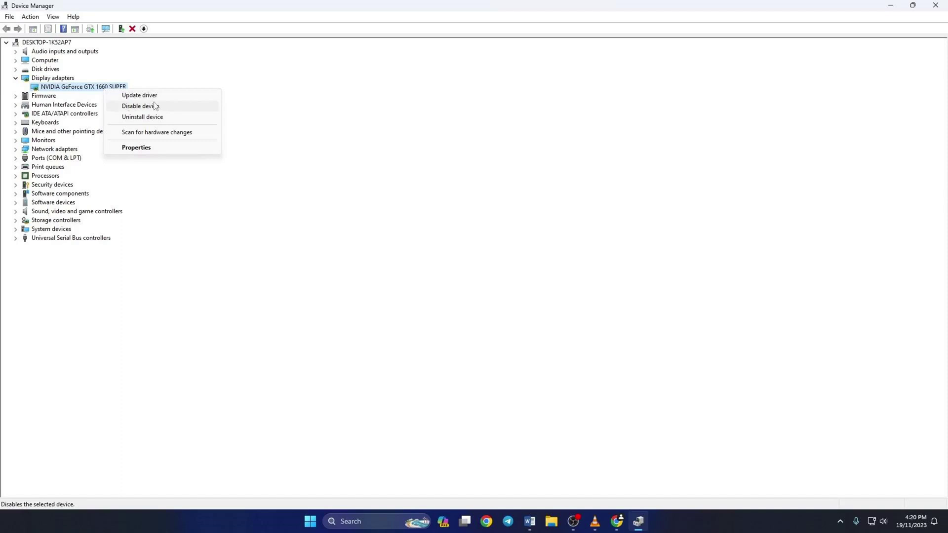
left_click(163, 95)
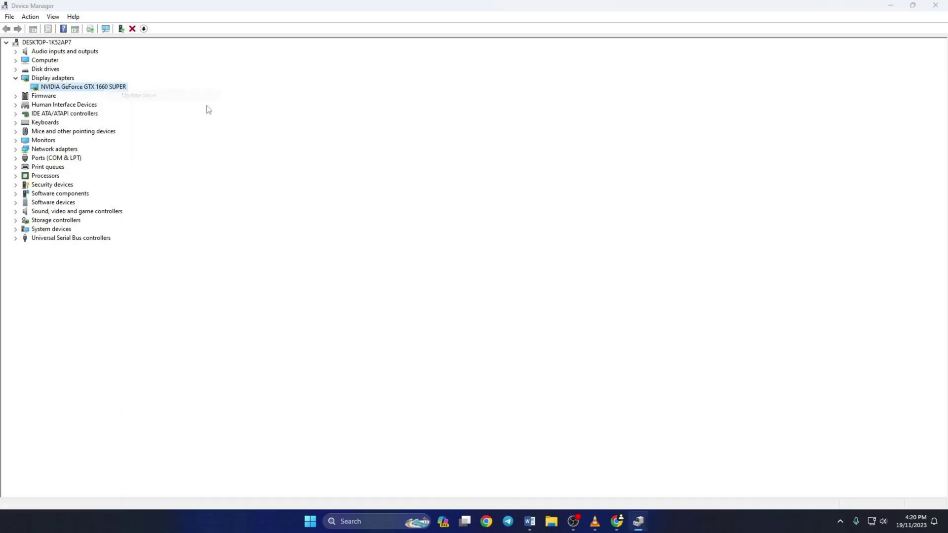
left_click(410, 241)
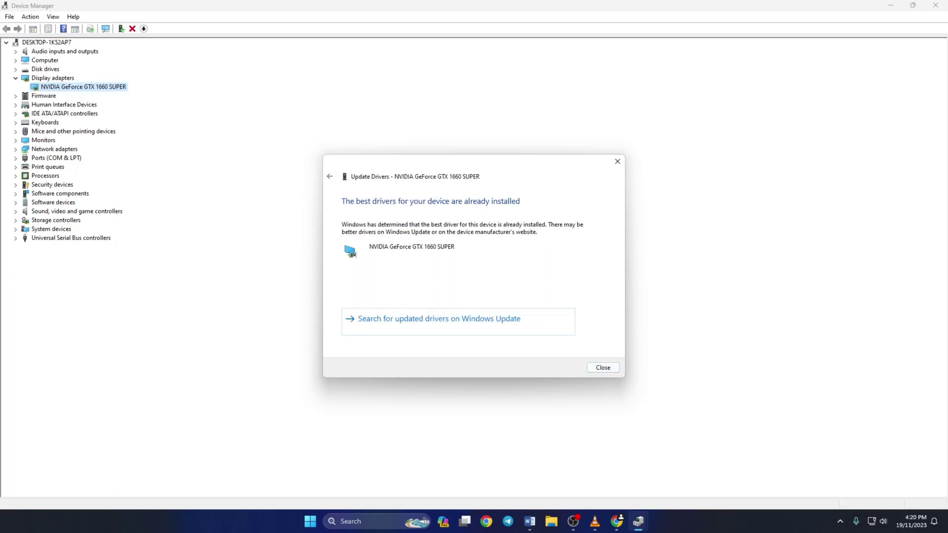
left_click(603, 367)
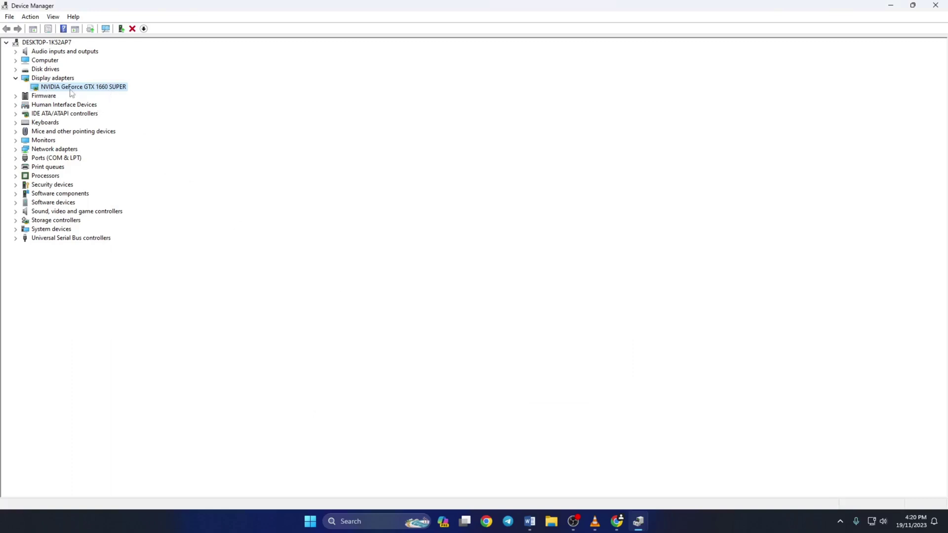
Pick the NVIDIA GTX 1660 SUPER from the local driver list, then cancel and close Device Manager
right_click(114, 89)
left_click(146, 95)
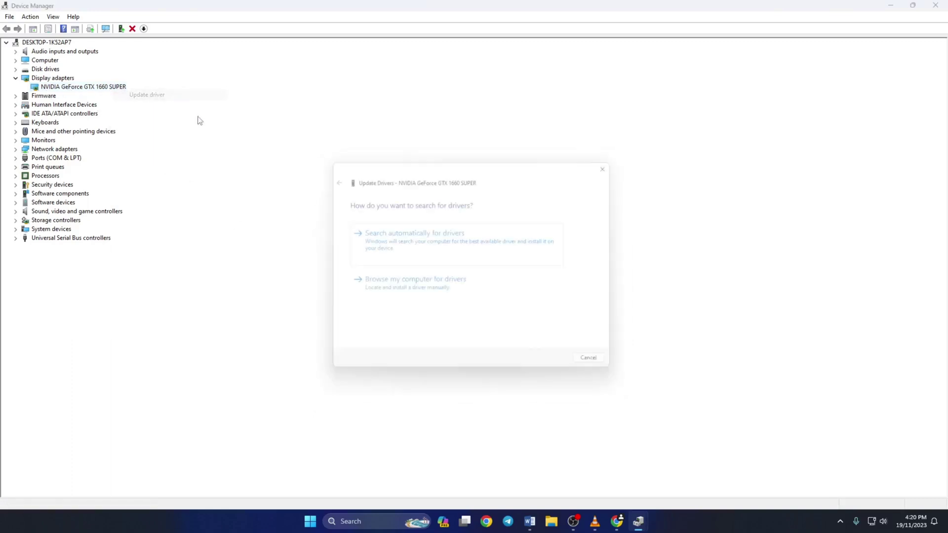
left_click(407, 290)
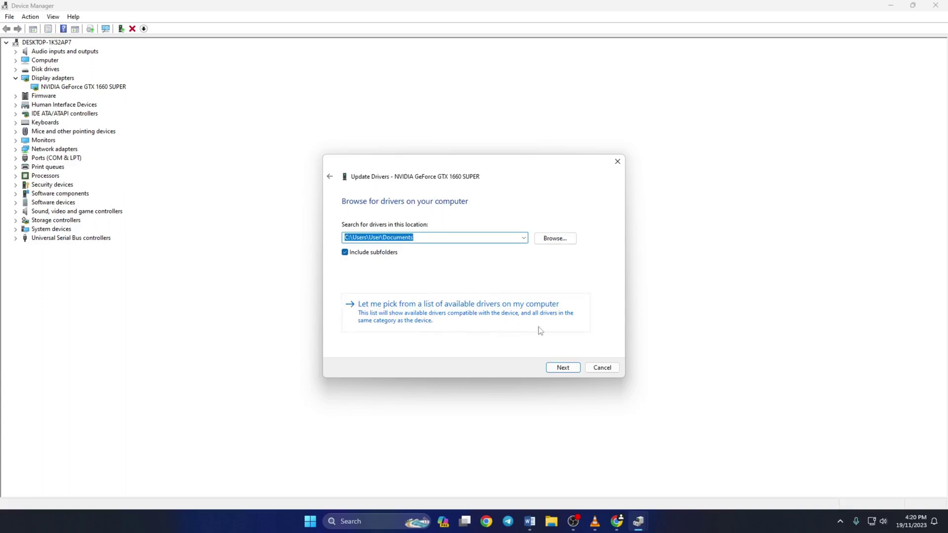
left_click(841, 245)
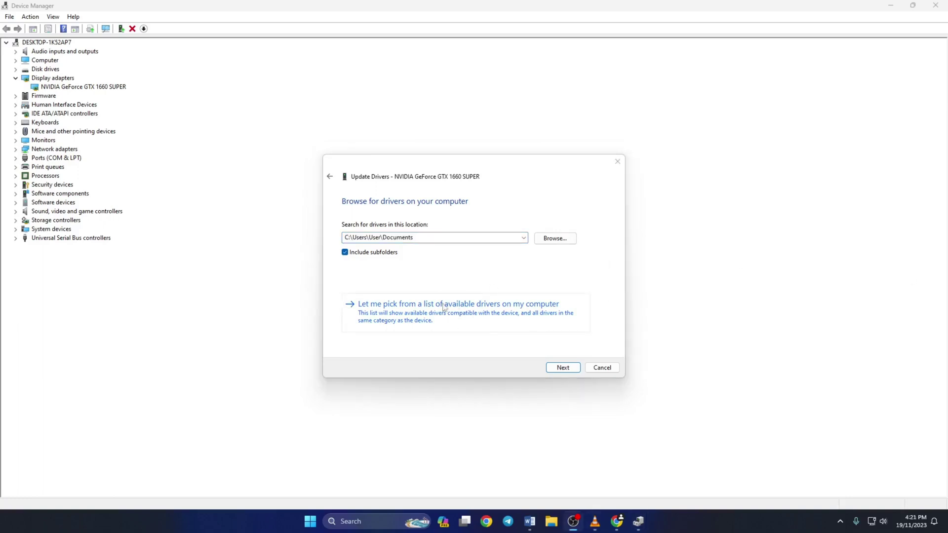
left_click(475, 315)
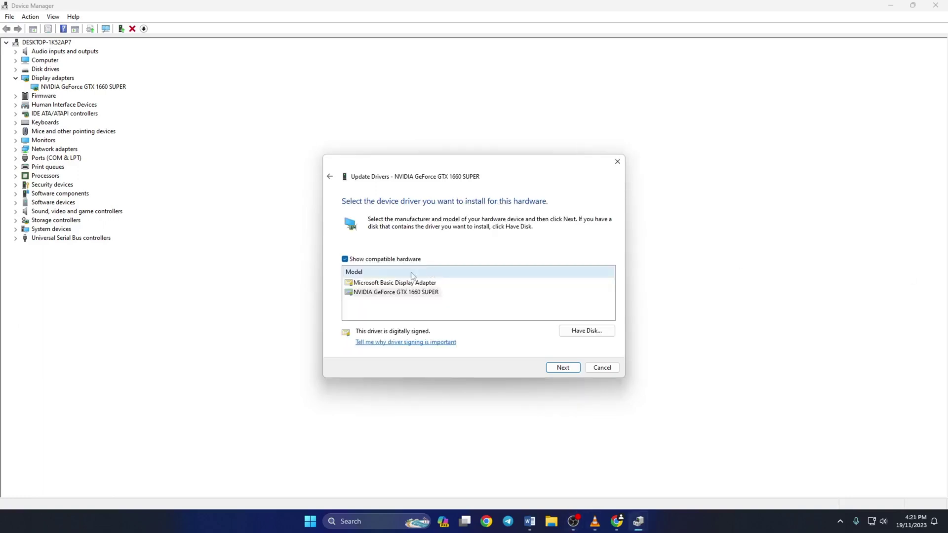
left_click(430, 292)
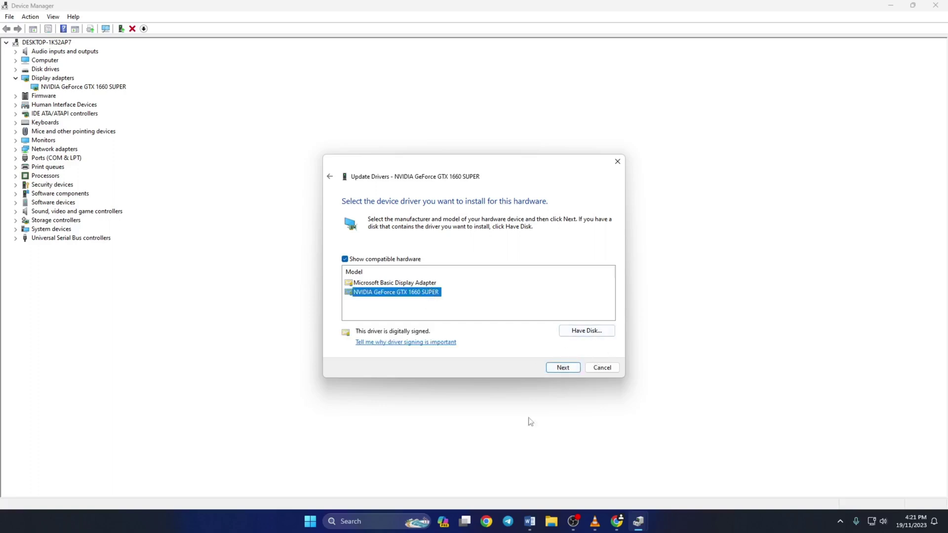
left_click(617, 161)
left_click(935, 6)
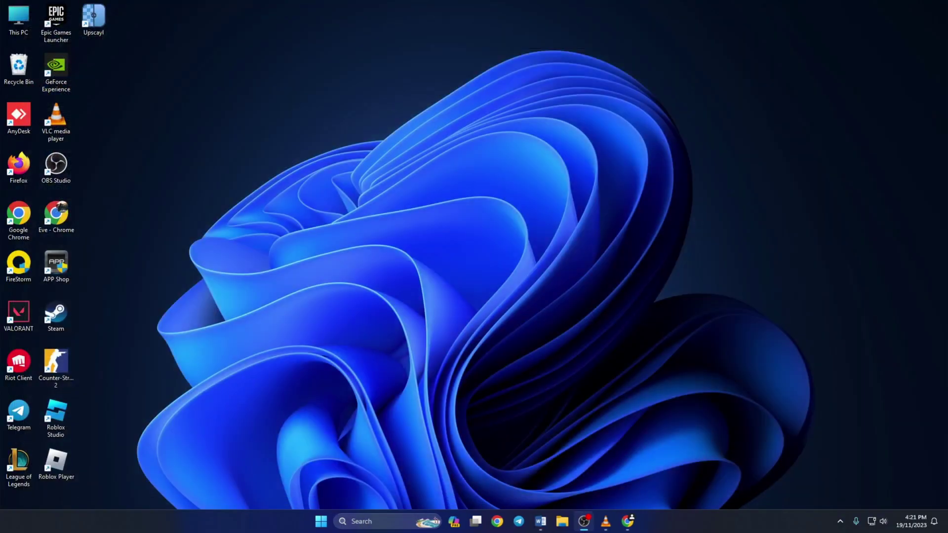
Open Chrome full-screen and search for NVIDIA drivers
double_click(18, 219)
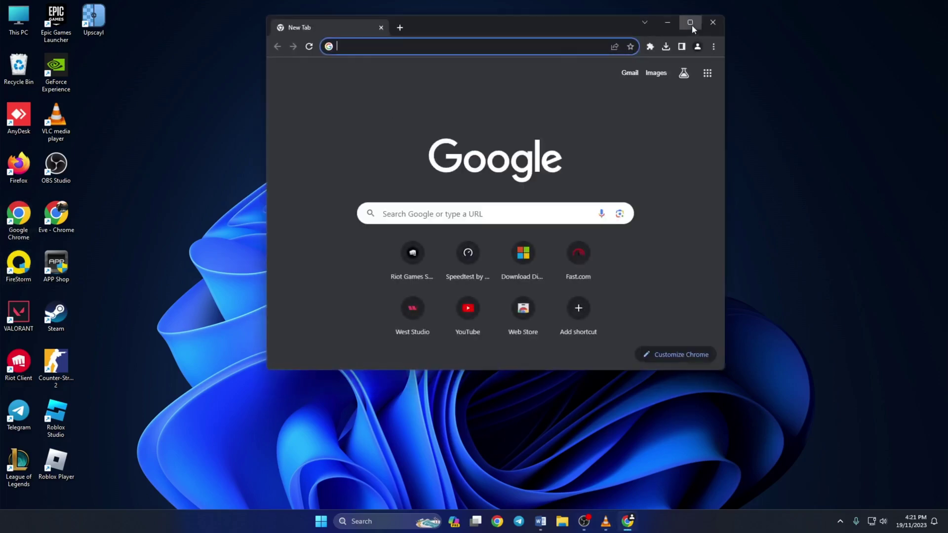
left_click(690, 22)
type("nvidia")
key("Return")
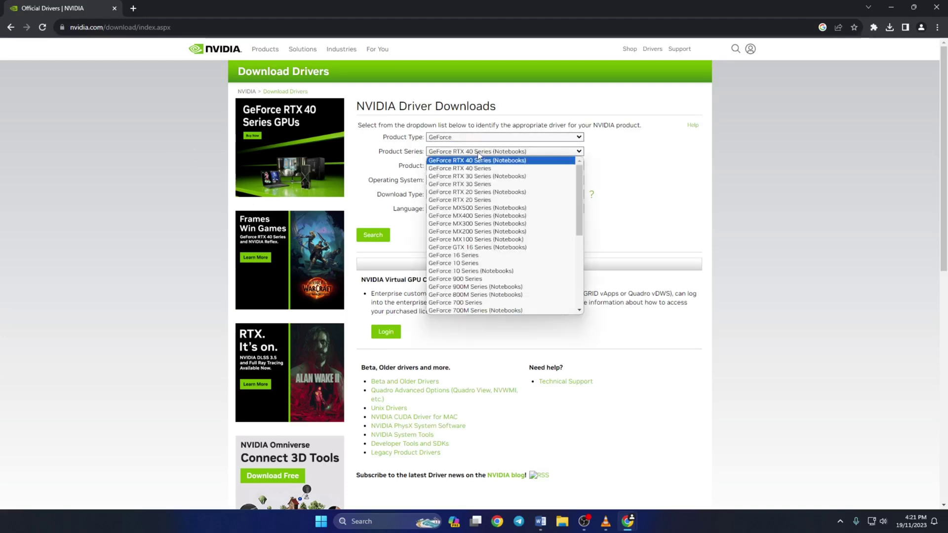
Download the GTX 1660 SUPER Game Ready driver for Windows 10 64-bit and run it
left_click(478, 160)
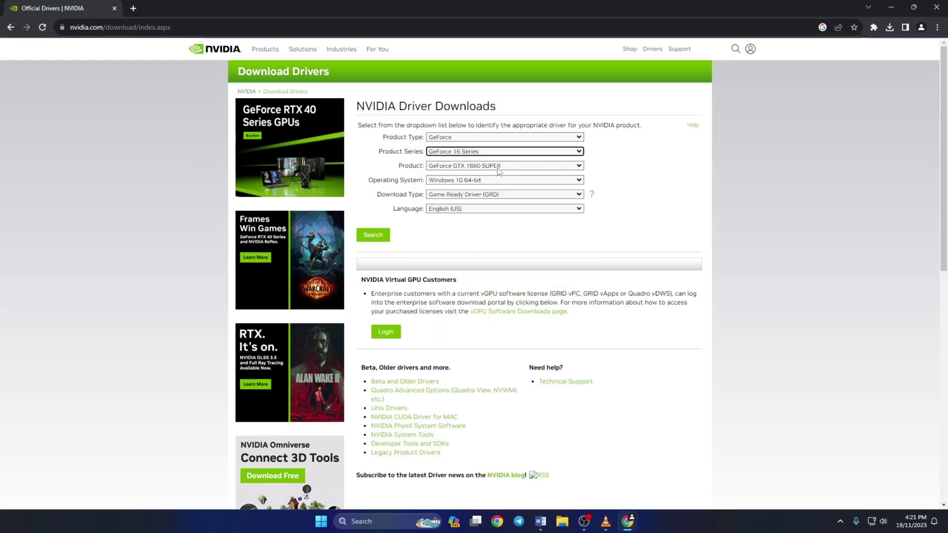
left_click(503, 180)
left_click(373, 235)
left_click(377, 181)
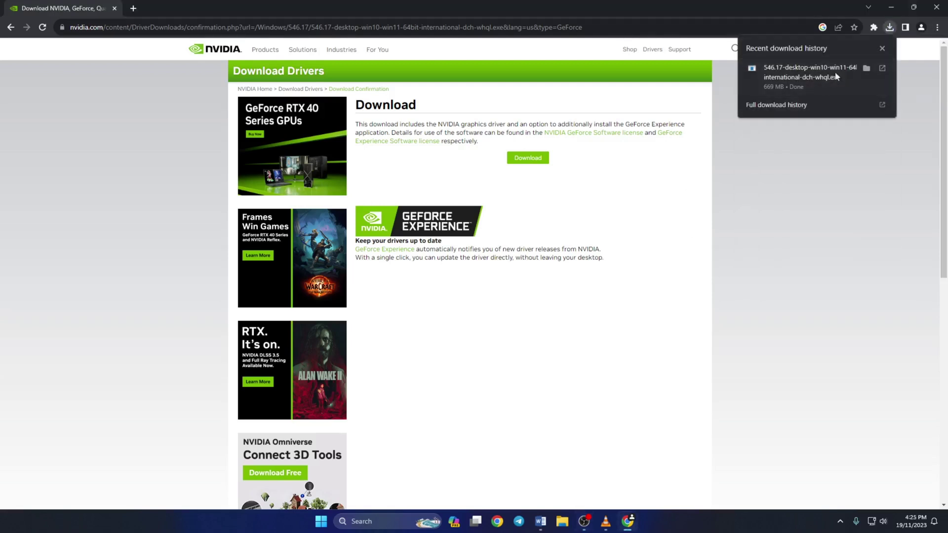
left_click(811, 72)
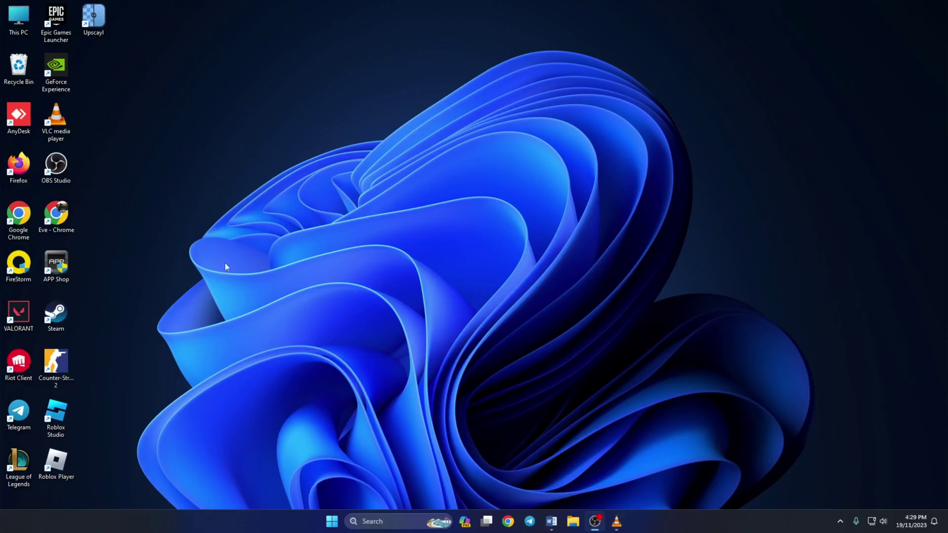
Download the English dxwebsetup.exe from Microsoft's DirectX End-User Runtime page and run it
double_click(18, 219)
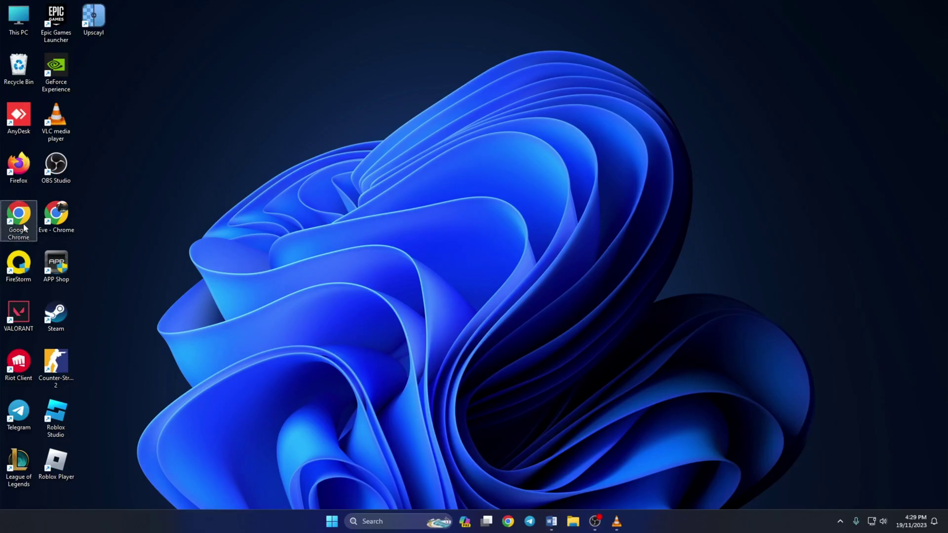
type("m")
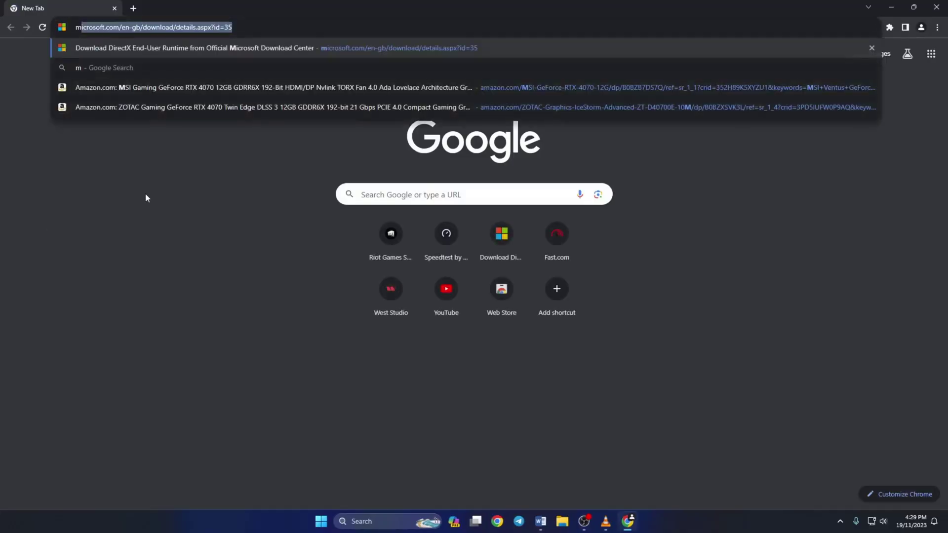
type("a")
key("BackSpace")
type("ic")
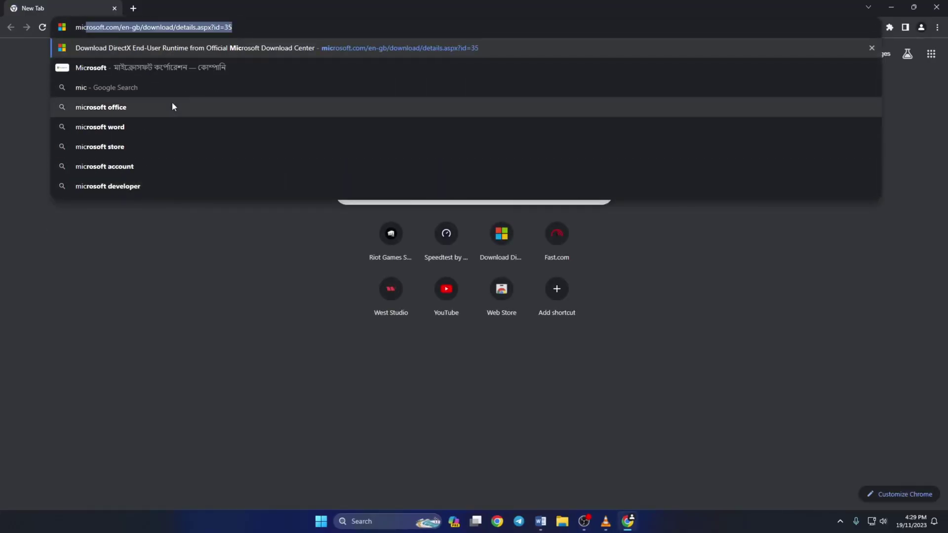
left_click(187, 47)
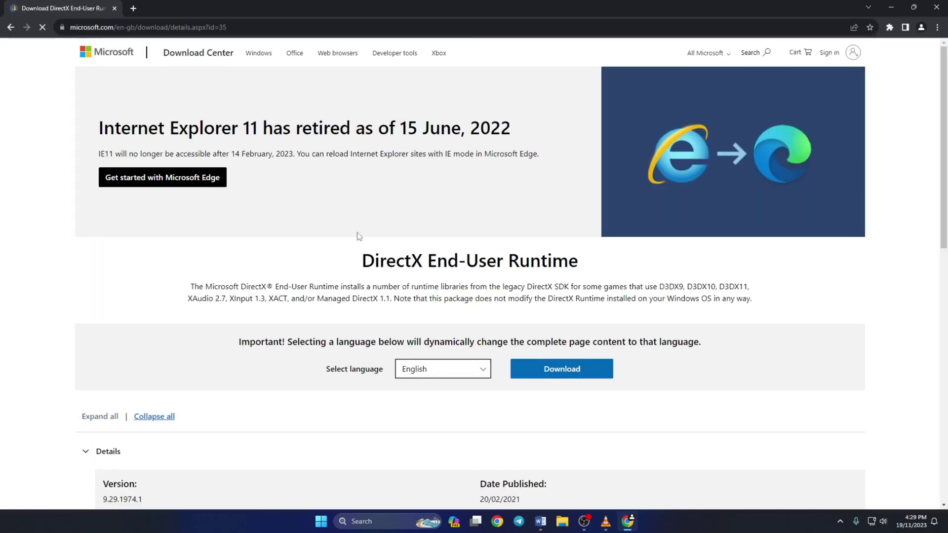
left_click(443, 370)
left_click(443, 361)
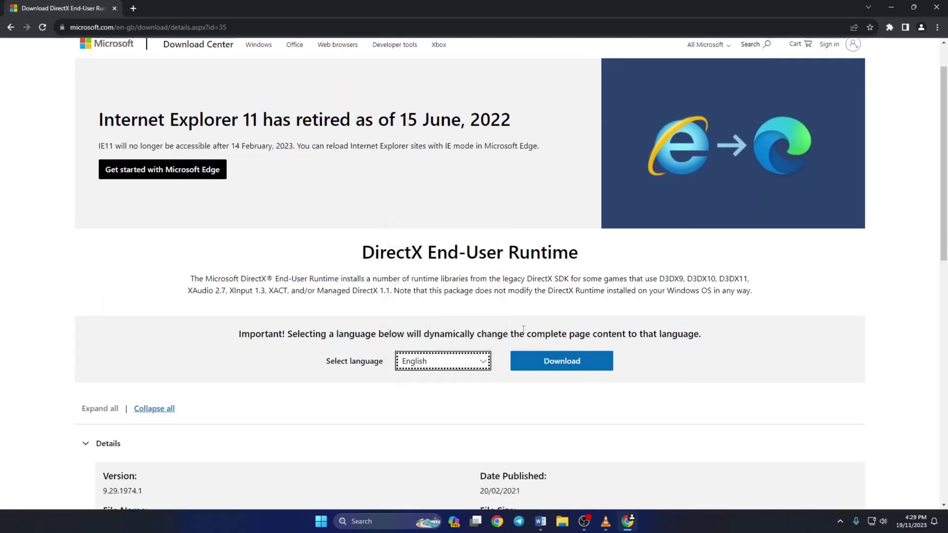
left_click(552, 364)
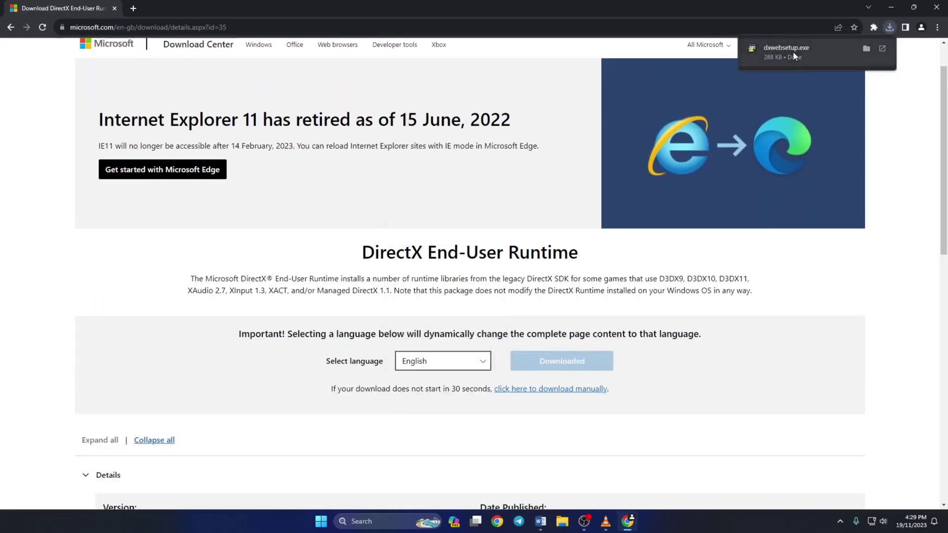
left_click(783, 49)
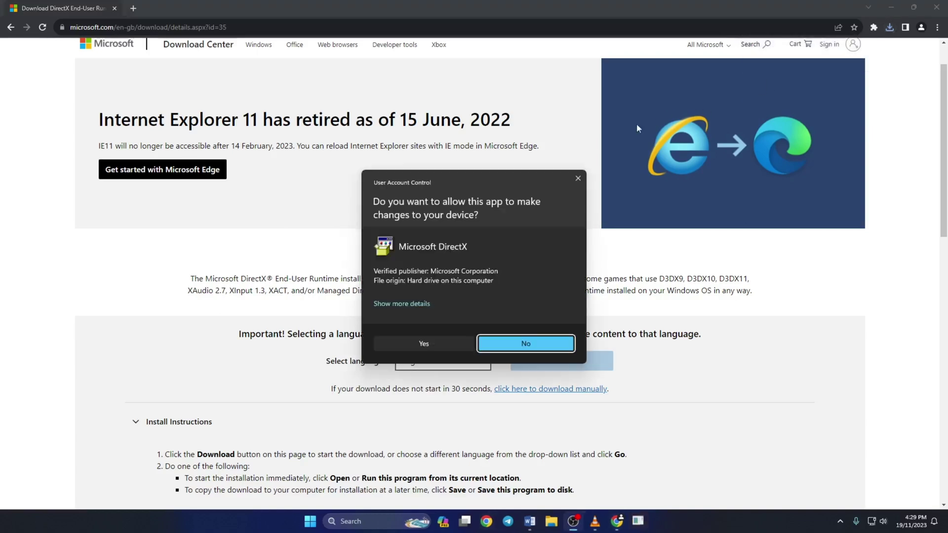
Allow DirectX Setup to make changes and accept its licence agreement
left_click(424, 343)
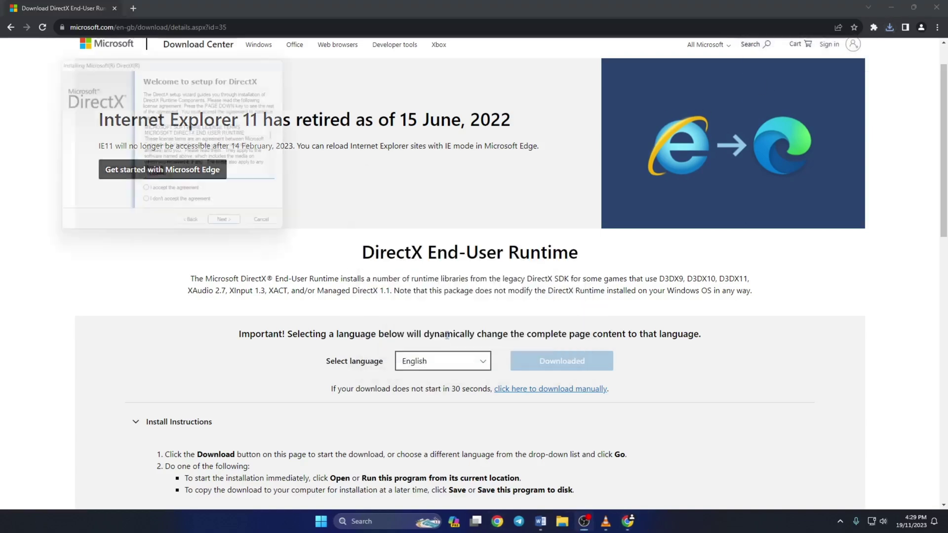
left_click_drag(199, 64, 345, 116)
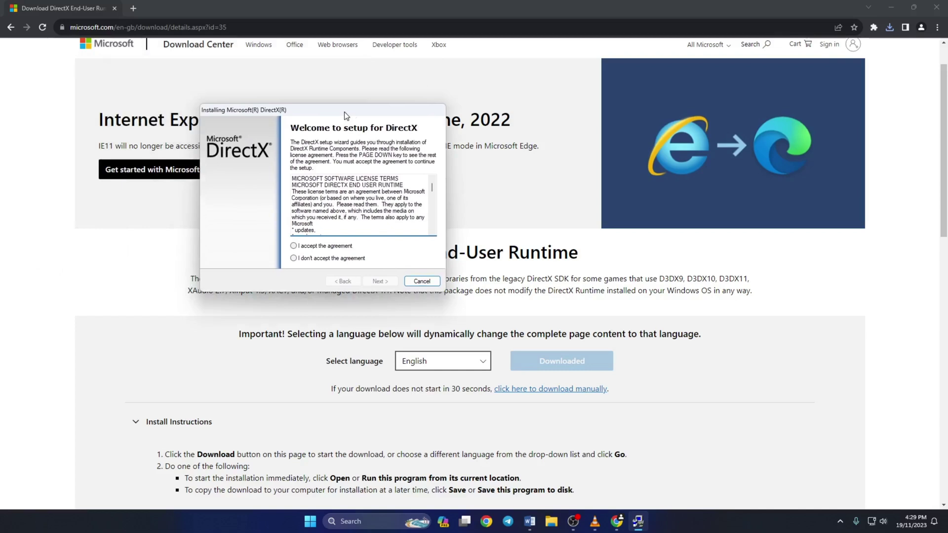
left_click(294, 246)
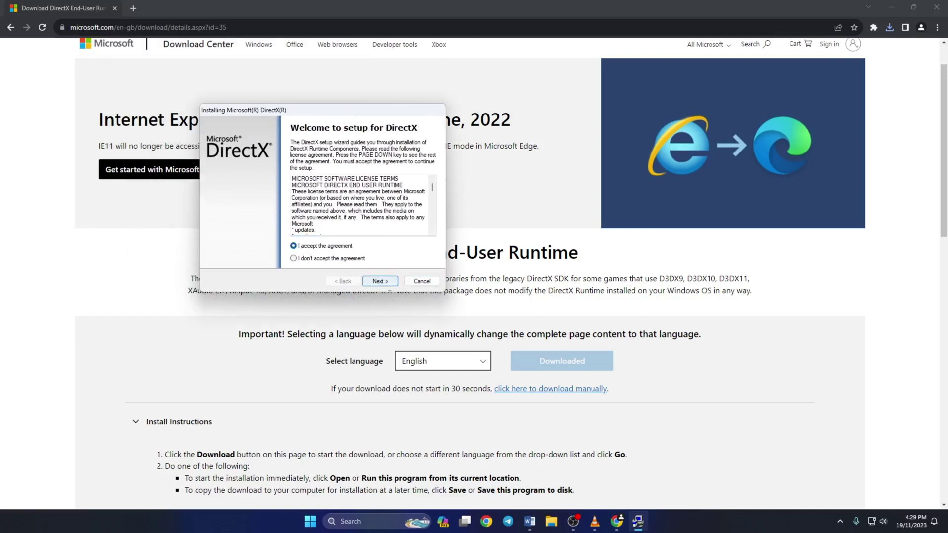
left_click(379, 282)
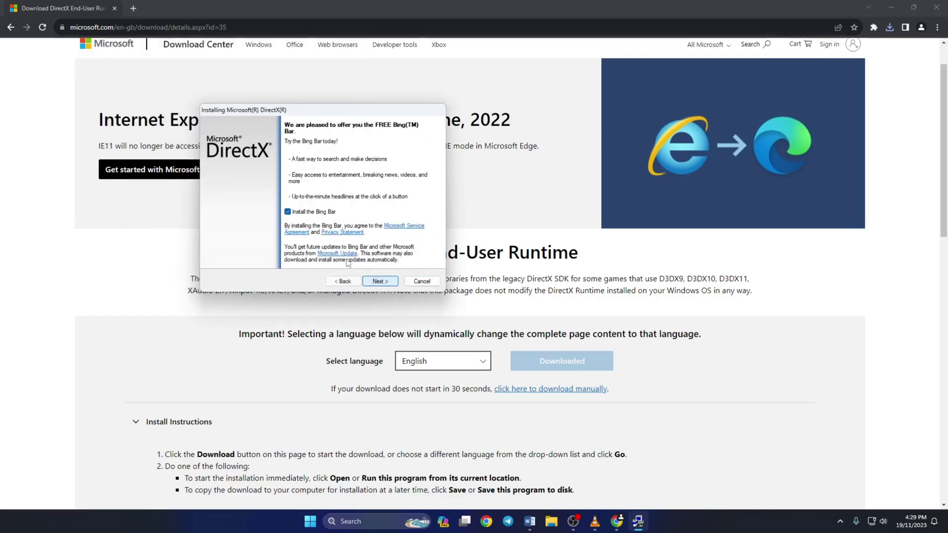
Decline the Bing Bar, install and finish DirectX Setup, then minimize Chrome
left_click(296, 215)
left_click(380, 282)
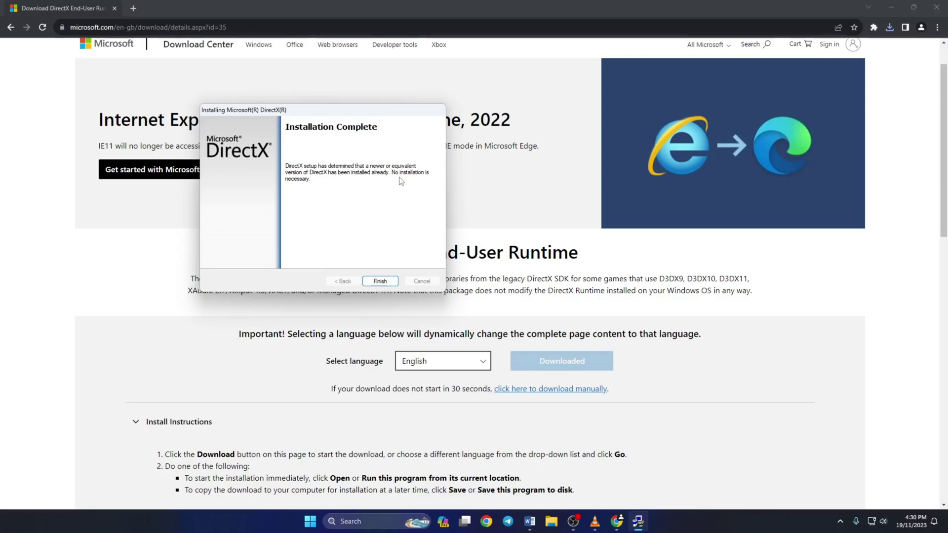
left_click(379, 281)
left_click(891, 7)
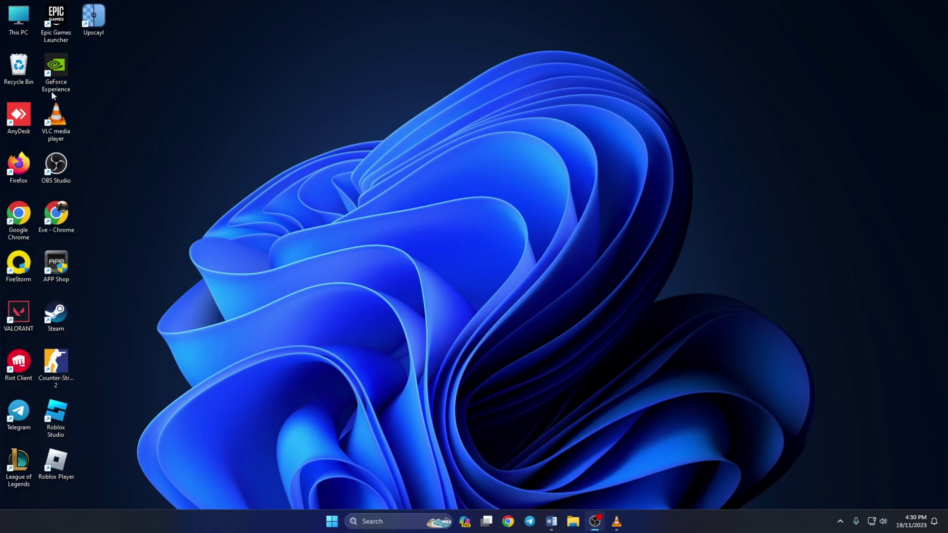
Launch Riot Client, open the League of Legends page, then the account menu
double_click(18, 19)
left_click(38, 362)
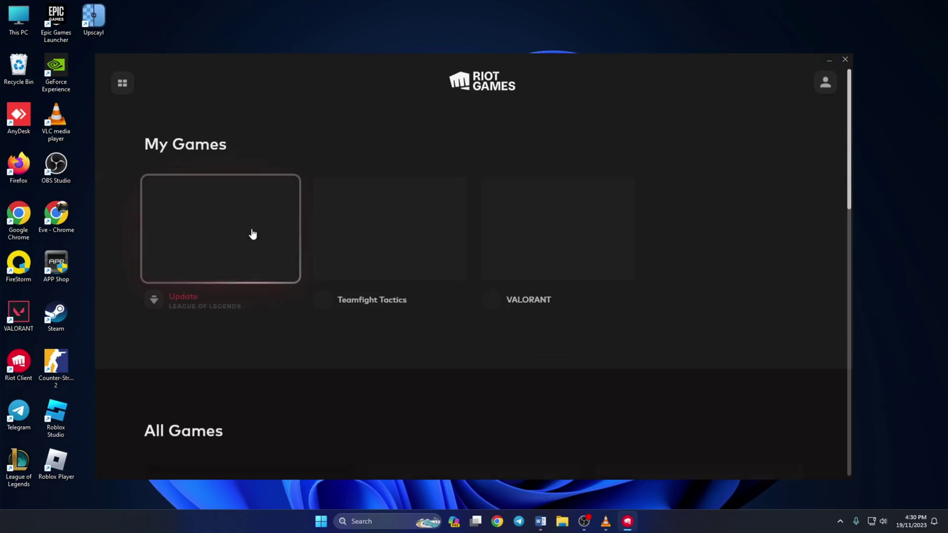
left_click(252, 235)
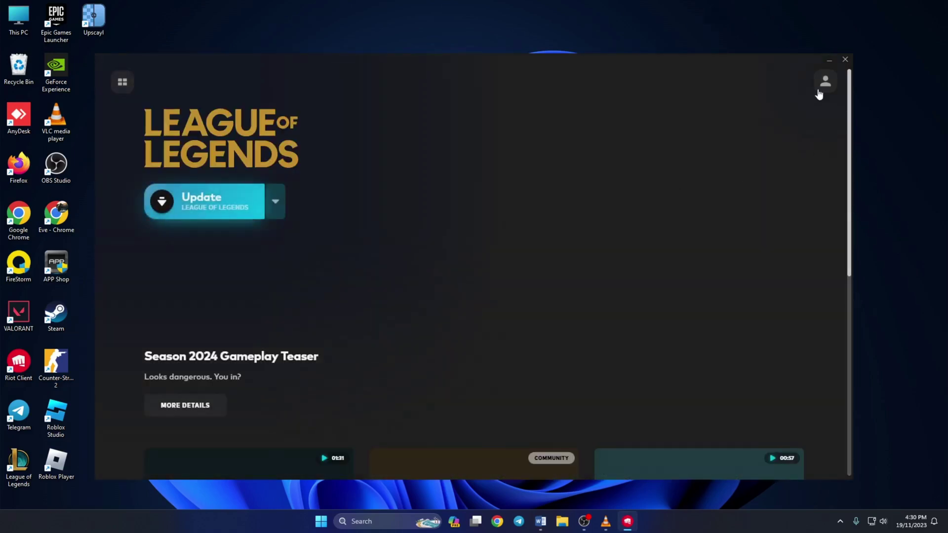
left_click(824, 81)
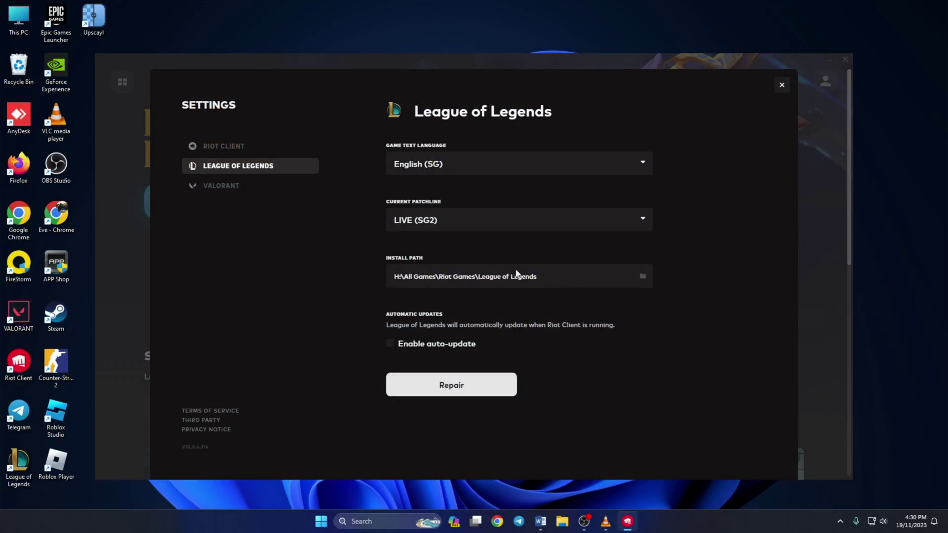
Open the H:\All Games\Riot Games\League of Legends\Config folder in File Explorer
double_click(18, 19)
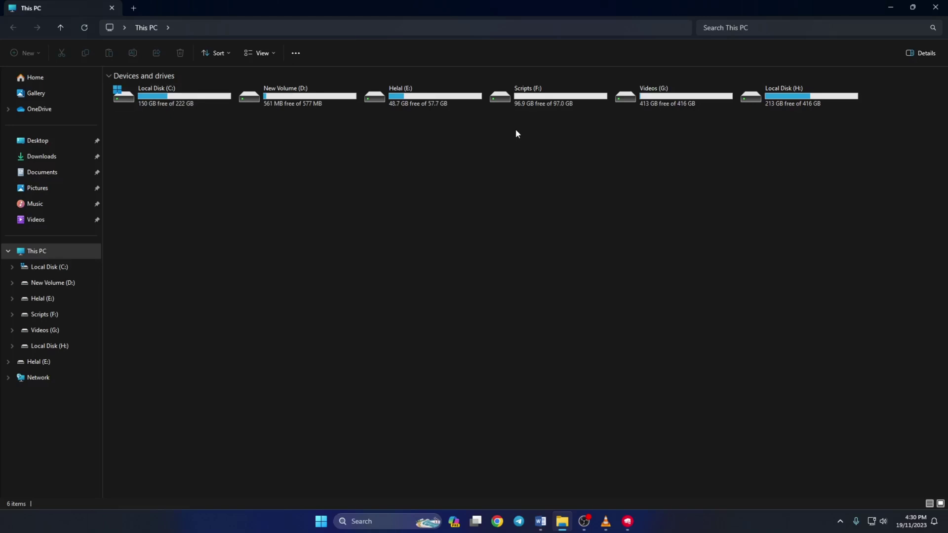
double_click(800, 96)
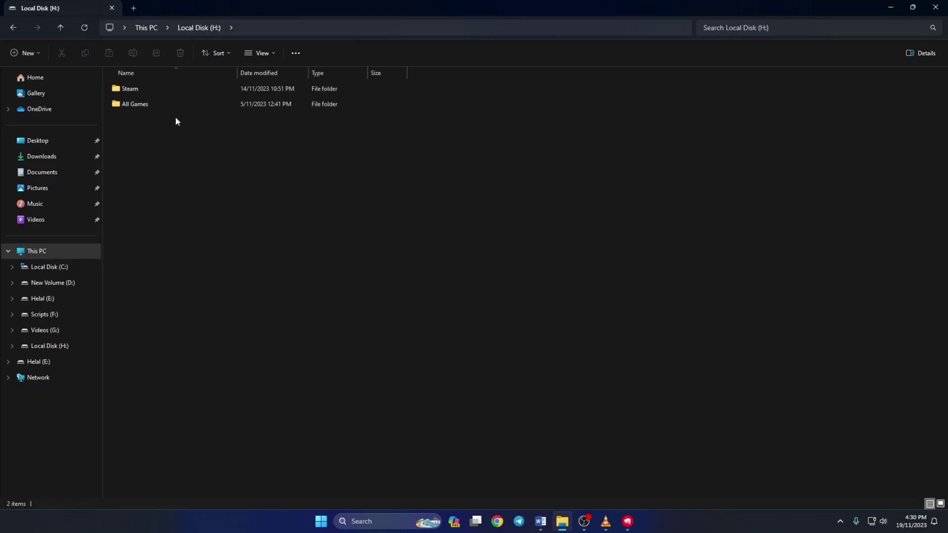
double_click(159, 103)
double_click(156, 104)
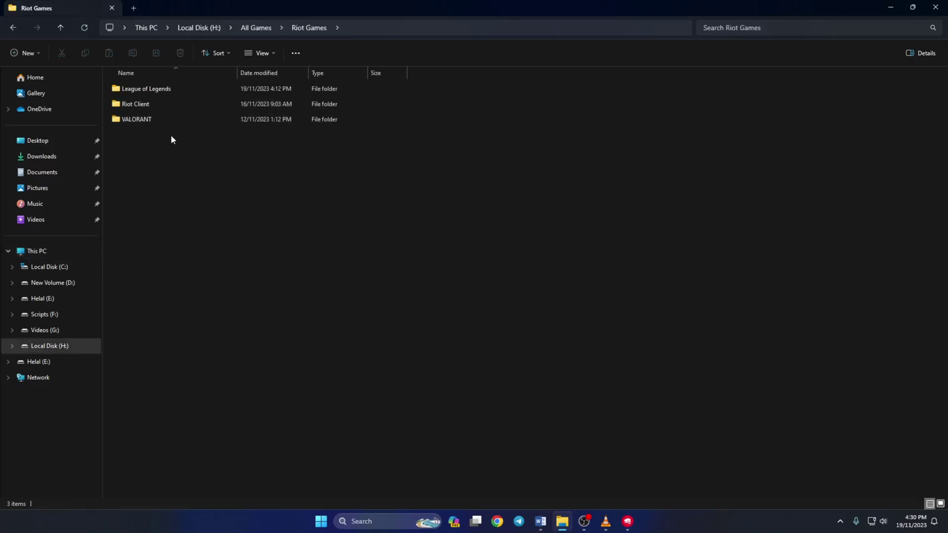
double_click(155, 88)
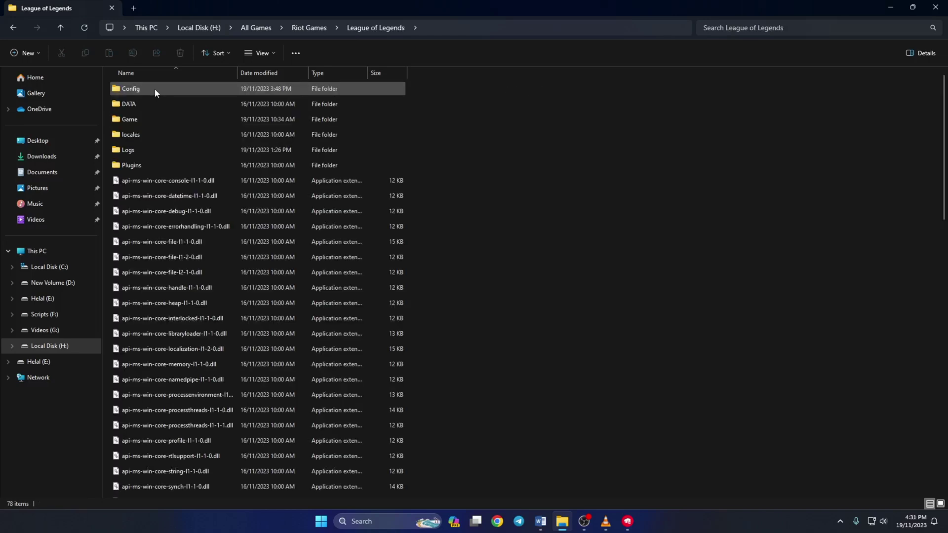
double_click(131, 89)
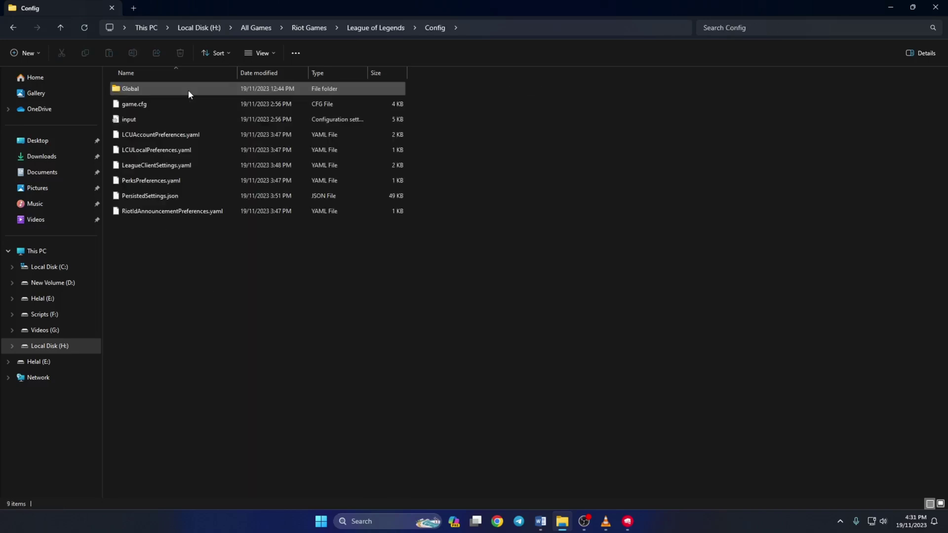
Delete game.cfg from the Config folder
left_click(197, 104)
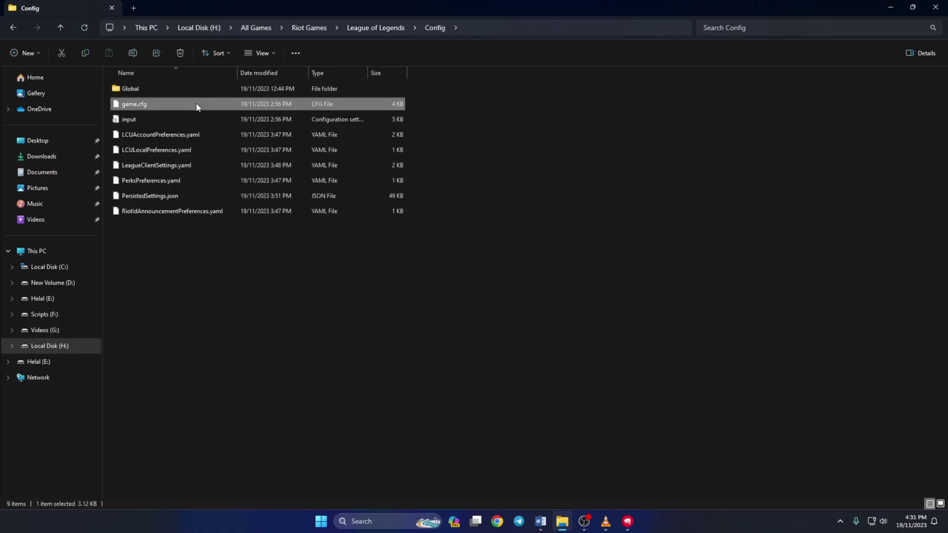
right_click(187, 108)
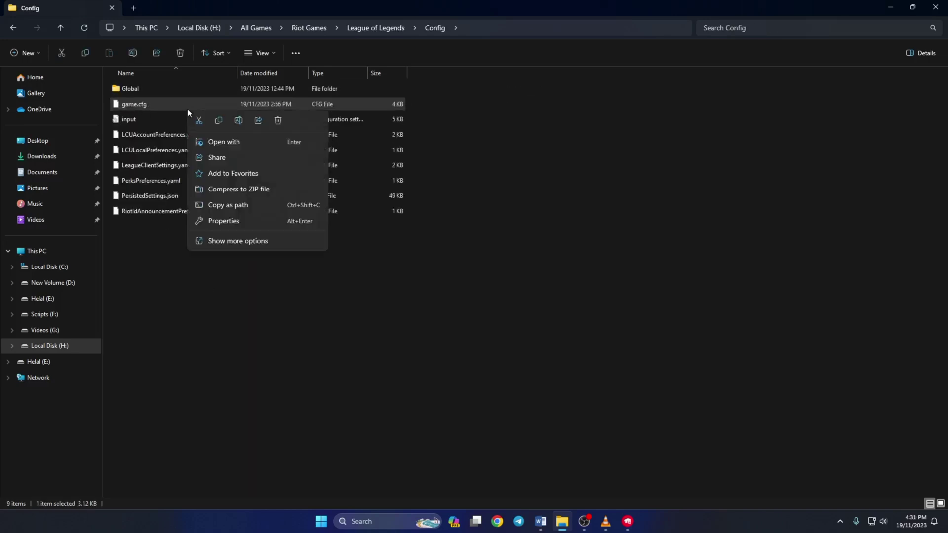
left_click(279, 120)
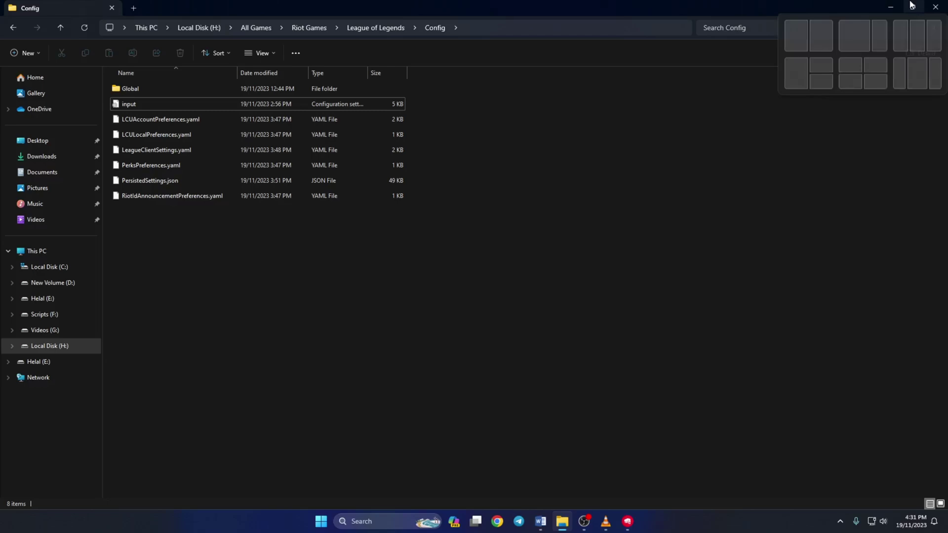
Close File Explorer, the League of Legends settings, and the Riot Client
left_click(937, 7)
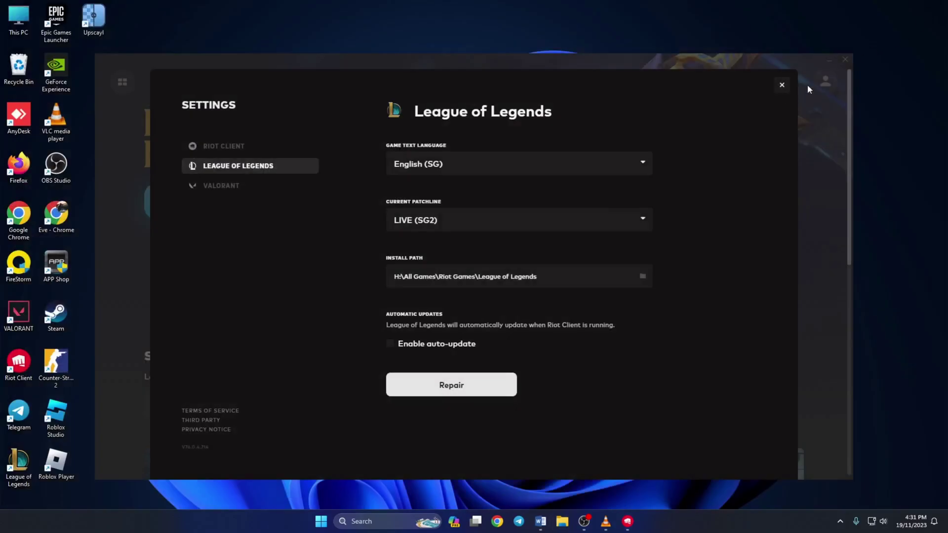
left_click(781, 85)
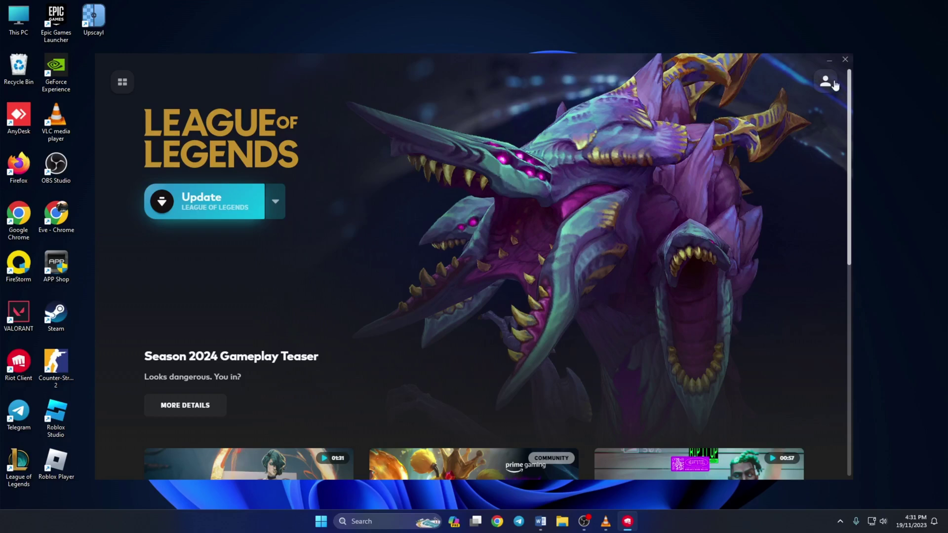
left_click(845, 59)
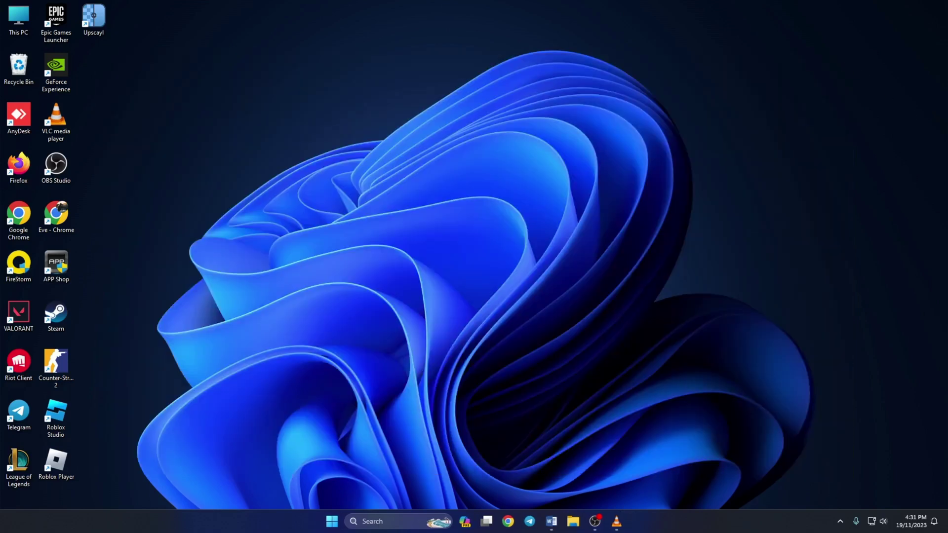